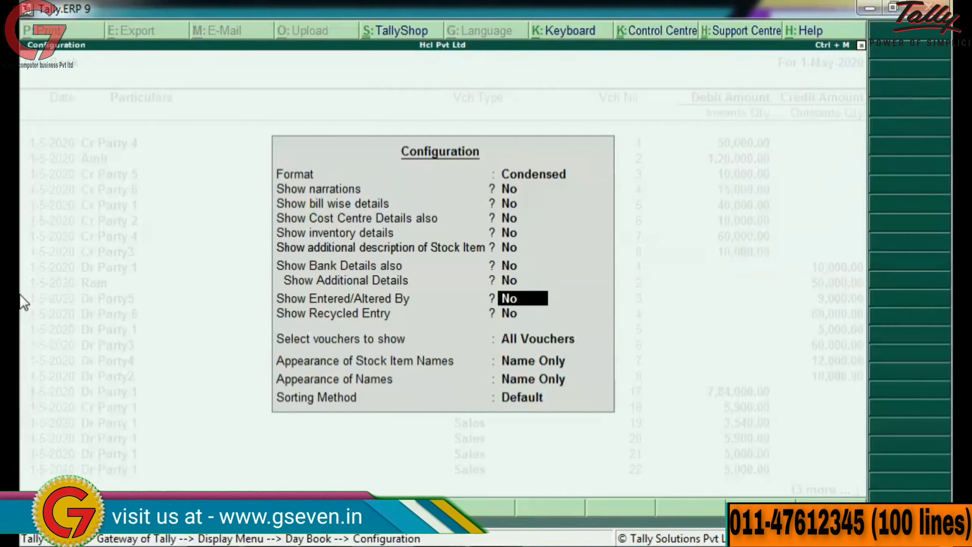
key("Down")
Step: Set Show Entered/Altered By to Yes in Day Book Configuration and accept it
key("Up")
key("y")
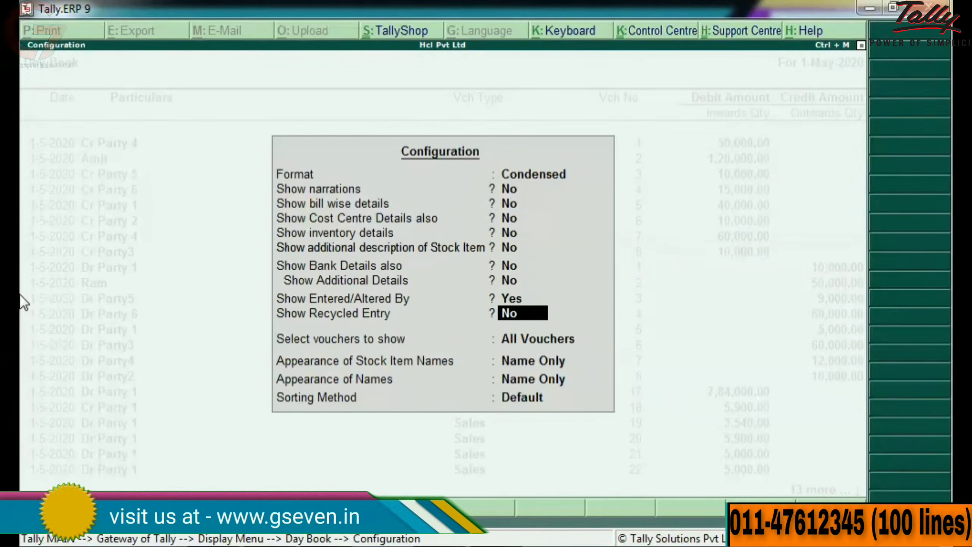
key("ctrl+a")
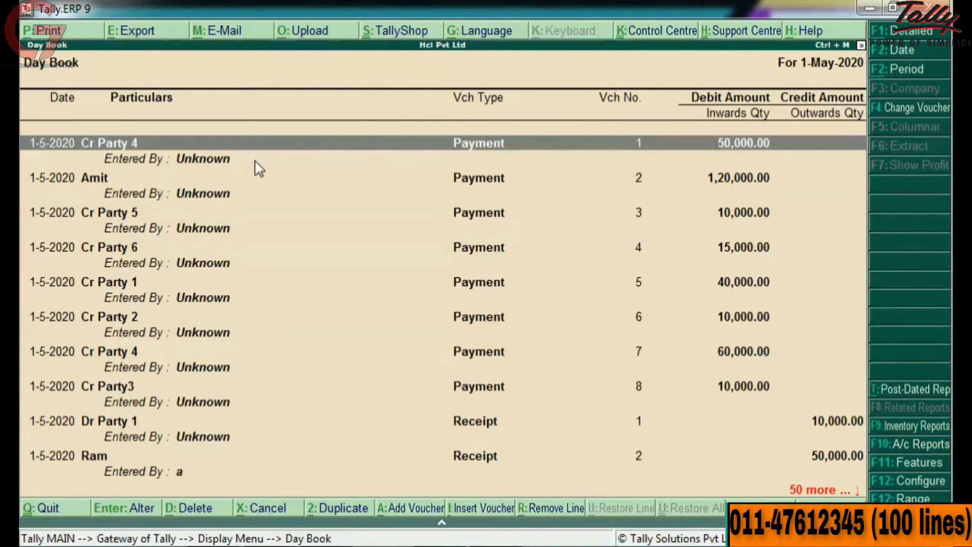
Step: Reload and log into Hcl Pvt Ltd, then open Payment voucher No. 1 from voucher statistics
key("Escape")
key("Escape")
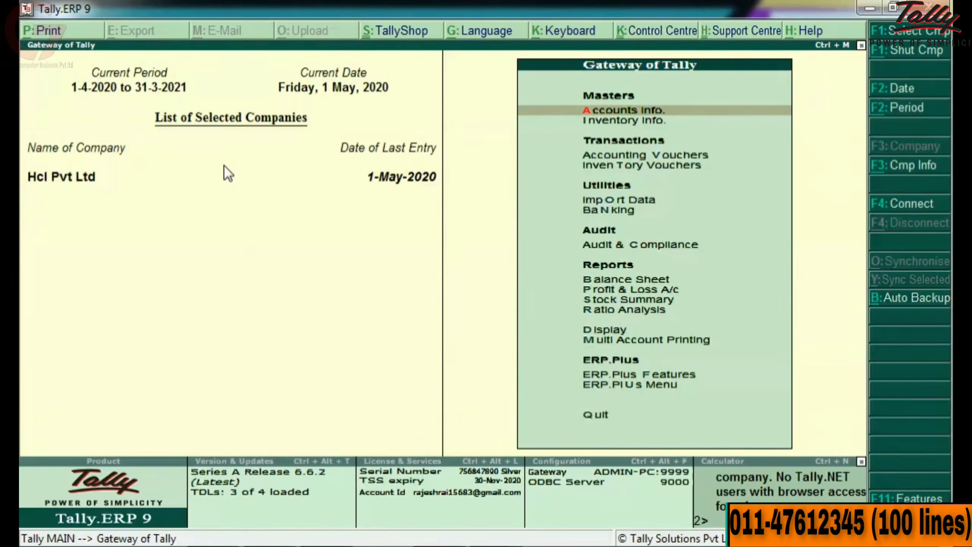
key("alt+F3")
key("Return")
key("Return")
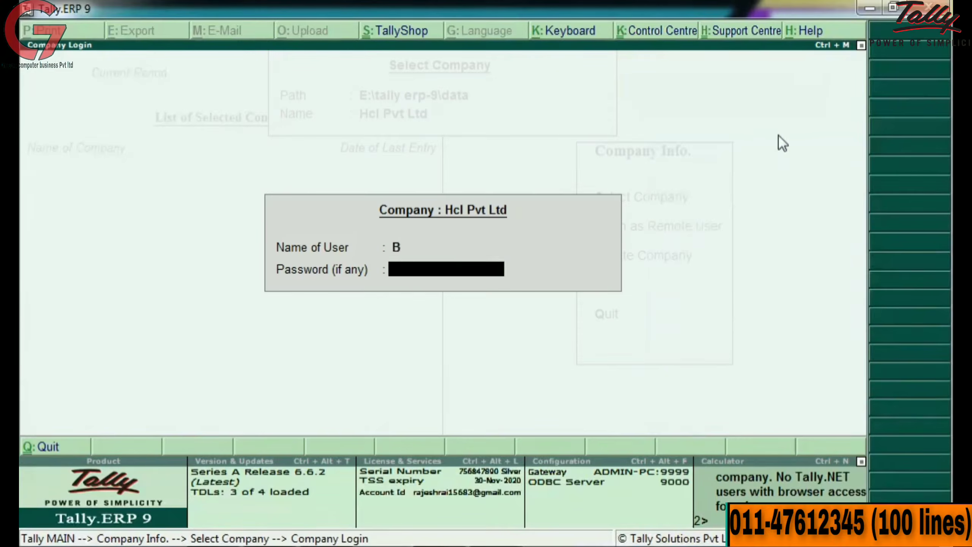
key("Return")
key("Return")
key("d")
key("s")
key("s")
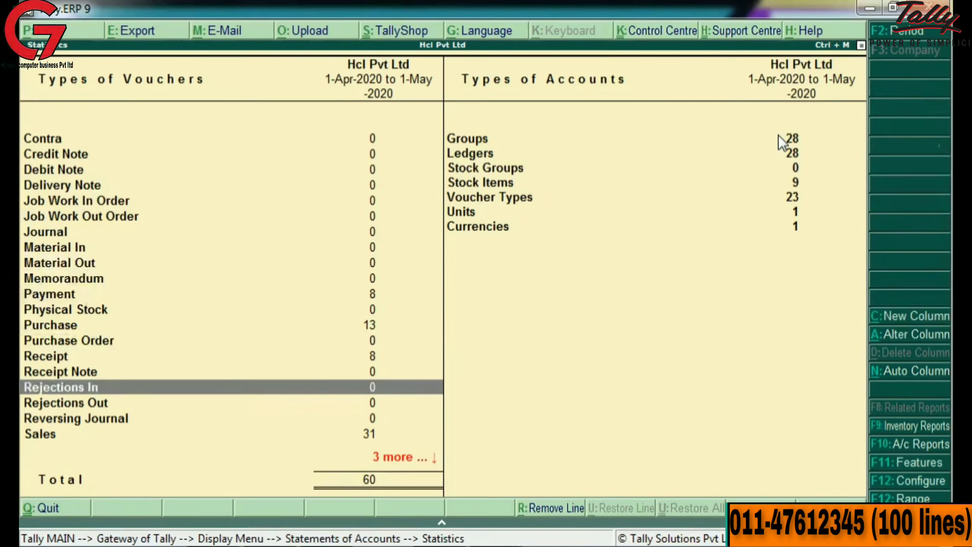
key("Up")
key("Up")
key("Up")
key("Up")
key("Up")
key("Up")
key("Return")
key("Return")
key("Return")
key("Return")
key("Return")
key("Return")
Step: Change Cr Party 4's amount from 50,000 to 60,000, add 10,000 On Account, and save
key("Return")
key("Return")
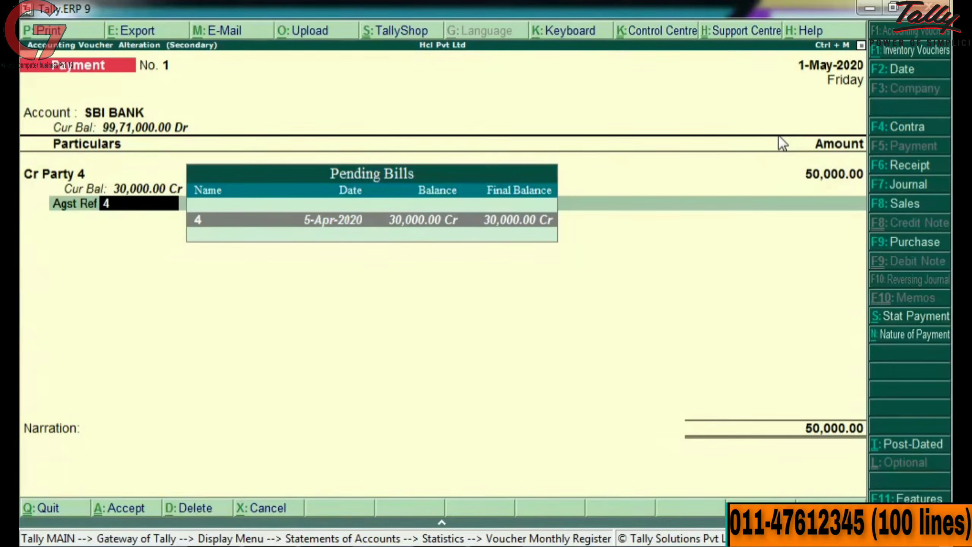
key("Return")
key("BackSpace")
key("BackSpace")
key("BackSpace")
key("BackSpace")
key("Return")
type("60,000")
key("Return")
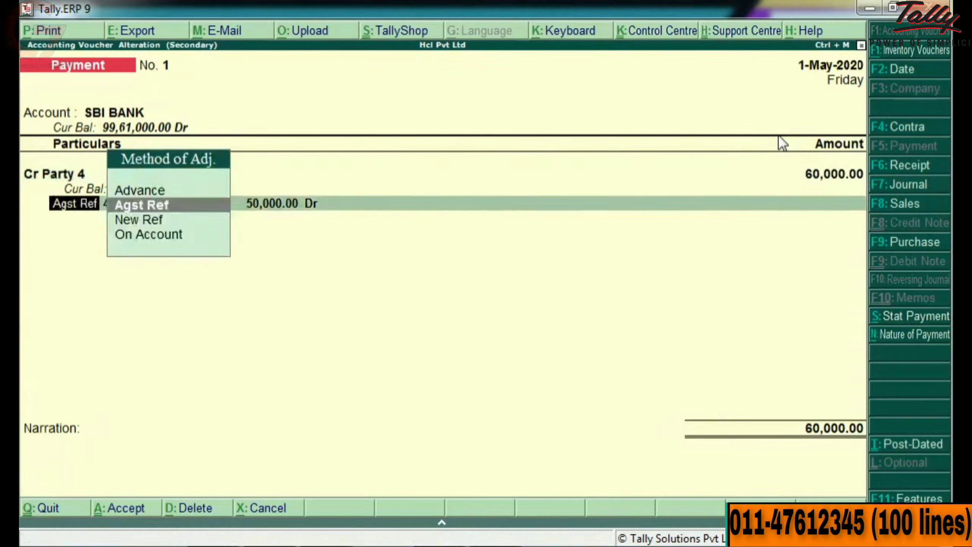
key("Return")
key("BackSpace")
key("o")
key("Return")
key("Return")
key("Return")
key("Return")
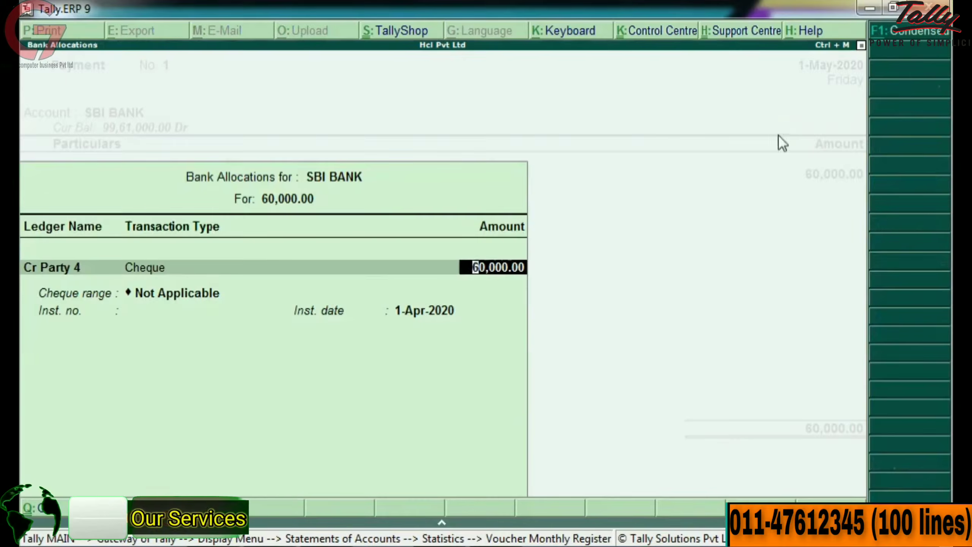
key("Return")
key("Return")
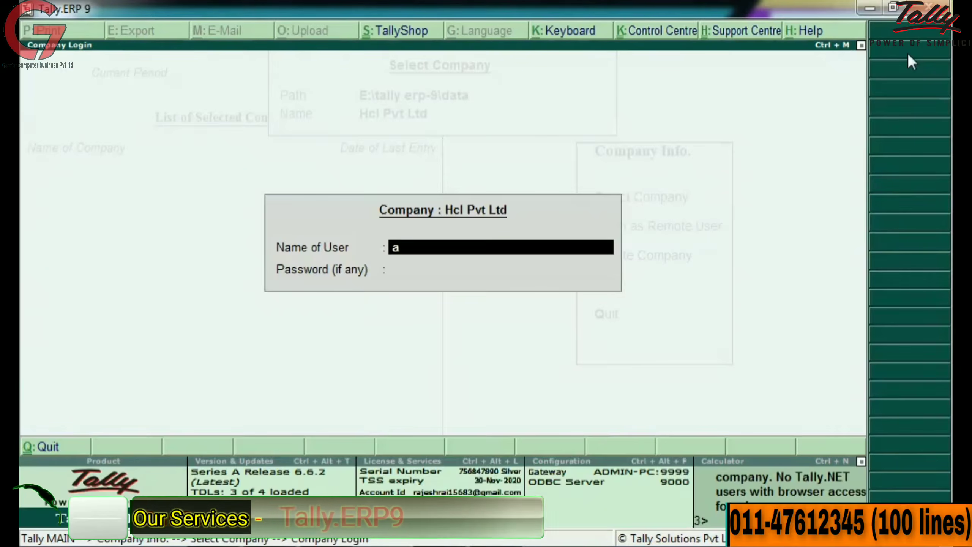
key("Return")
type("a")
key("Return")
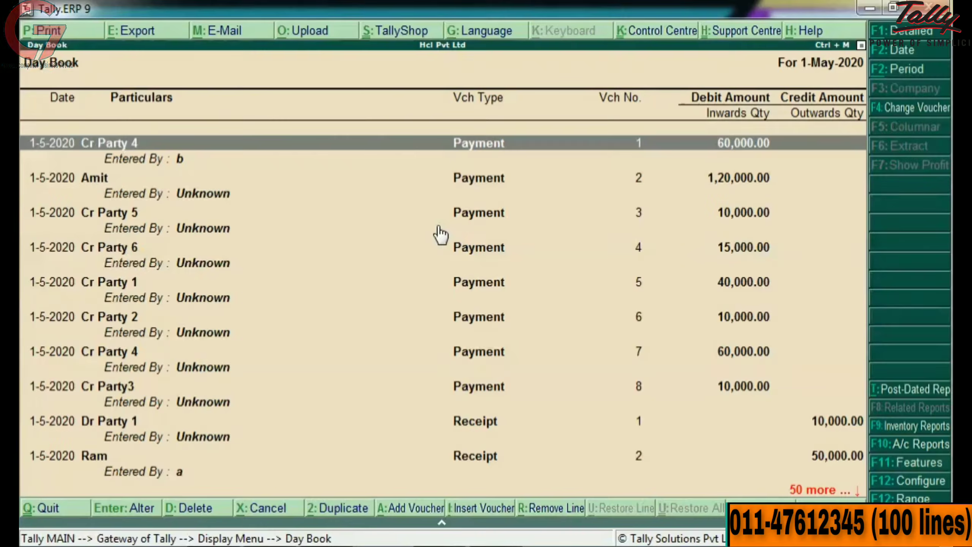
Step: In ERP.Plus Security & Auditing, set Track Voucher Alteration History and Enable Reason for Alteration to Yes
key("Escape")
key("Escape")
key("Escape")
key("n")
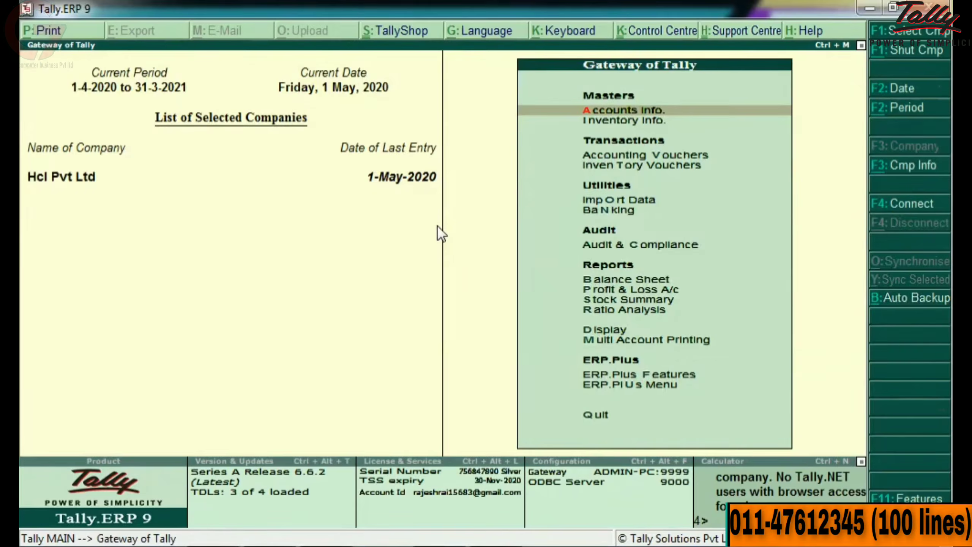
key("Up")
key("Up")
key("Up")
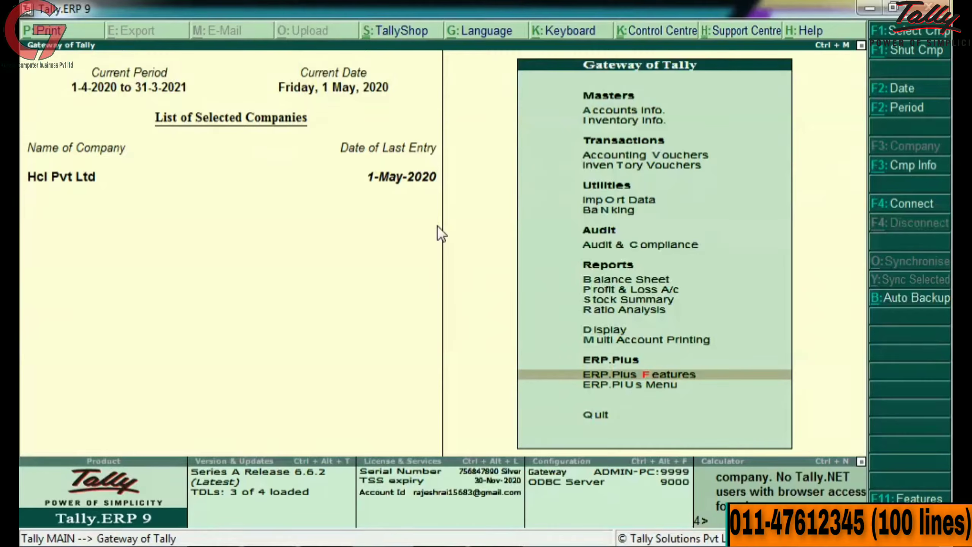
key("Return")
key("Down")
key("Down")
key("Down")
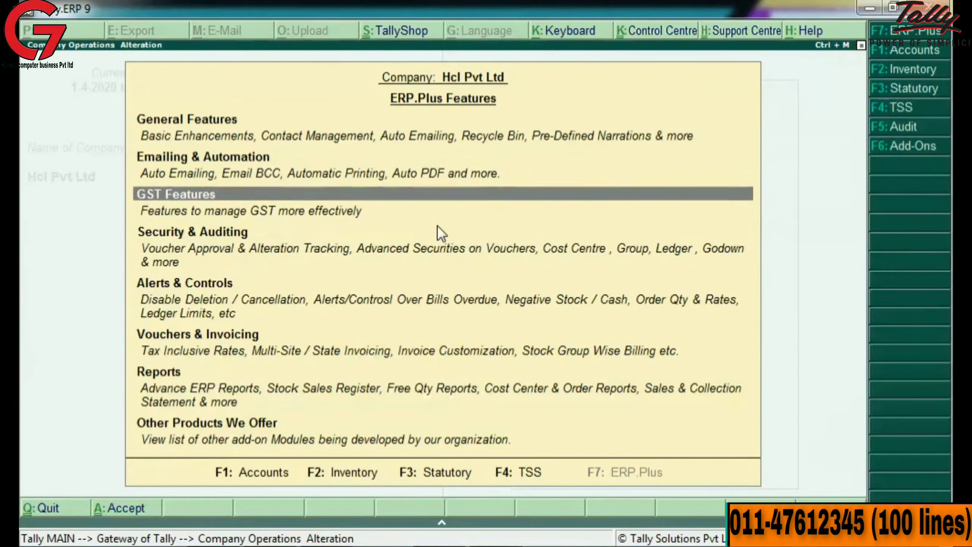
key("Return")
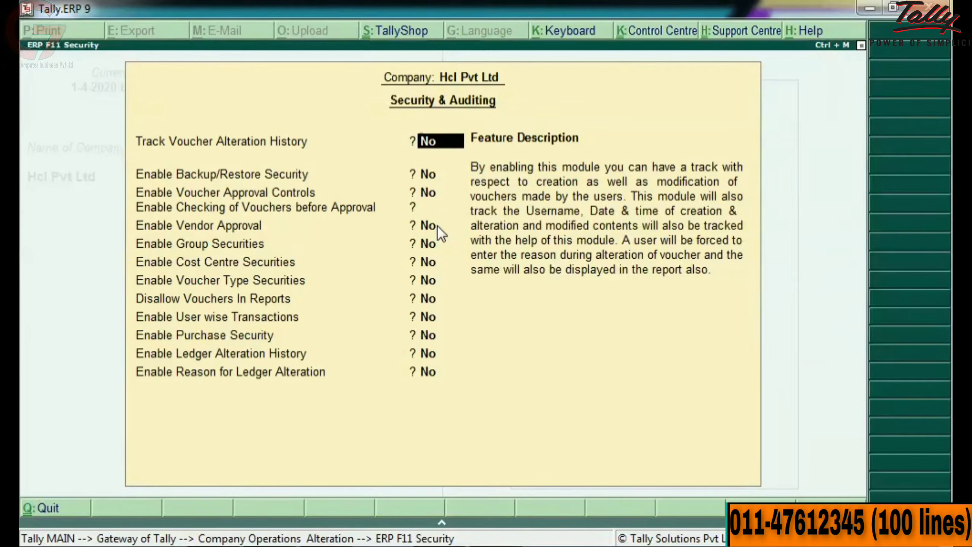
key("y")
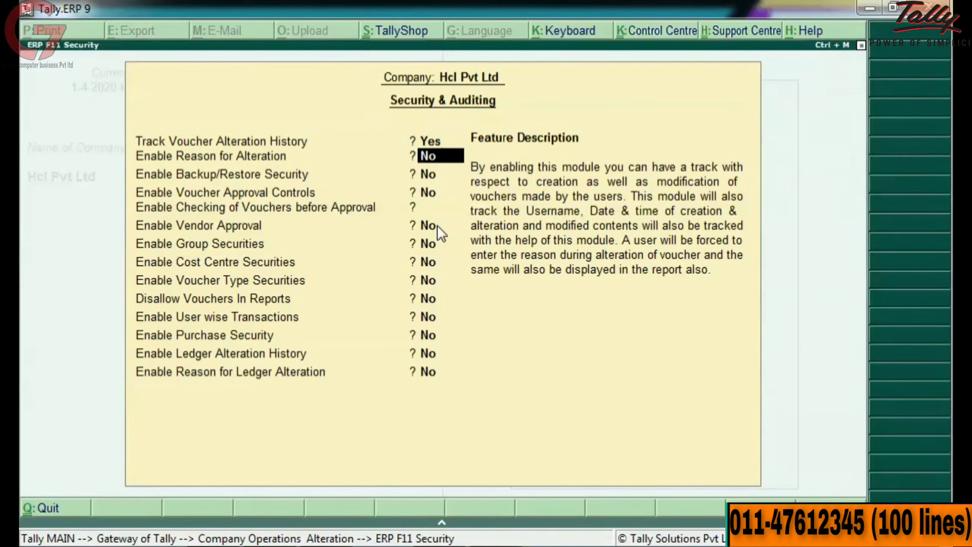
key("y")
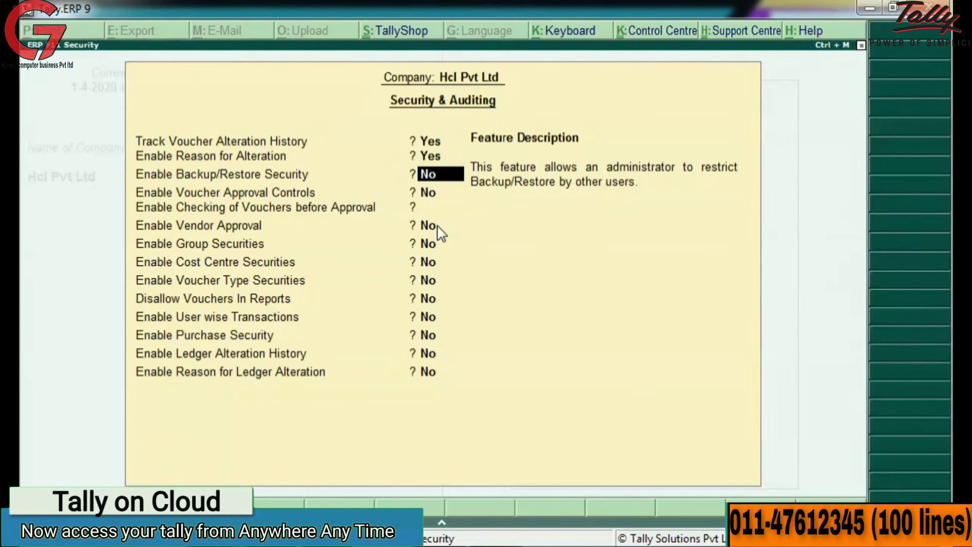
key("ctrl+a")
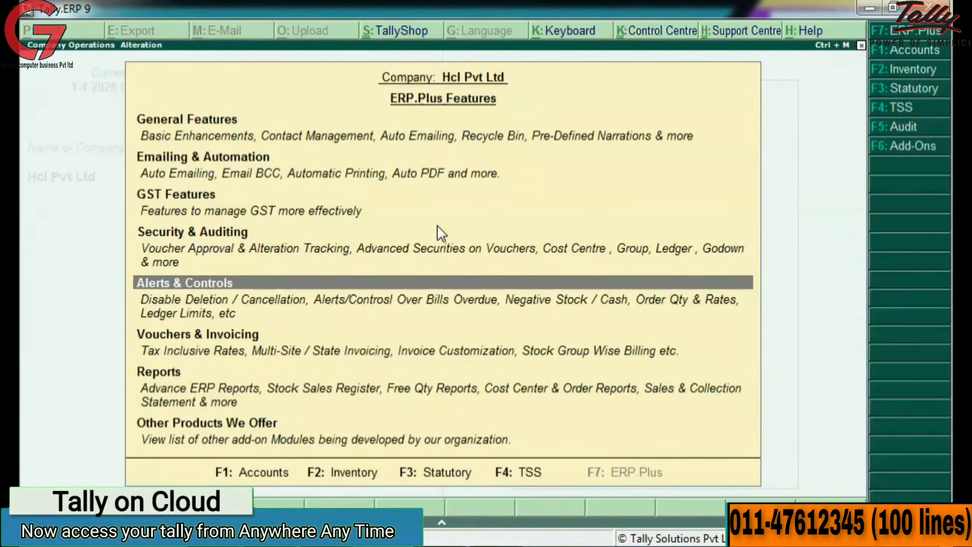
key("ctrl+a")
Step: Record Payment voucher No. 9 from SBI BANK to Amit for 1,000.00 On Account
type("H")
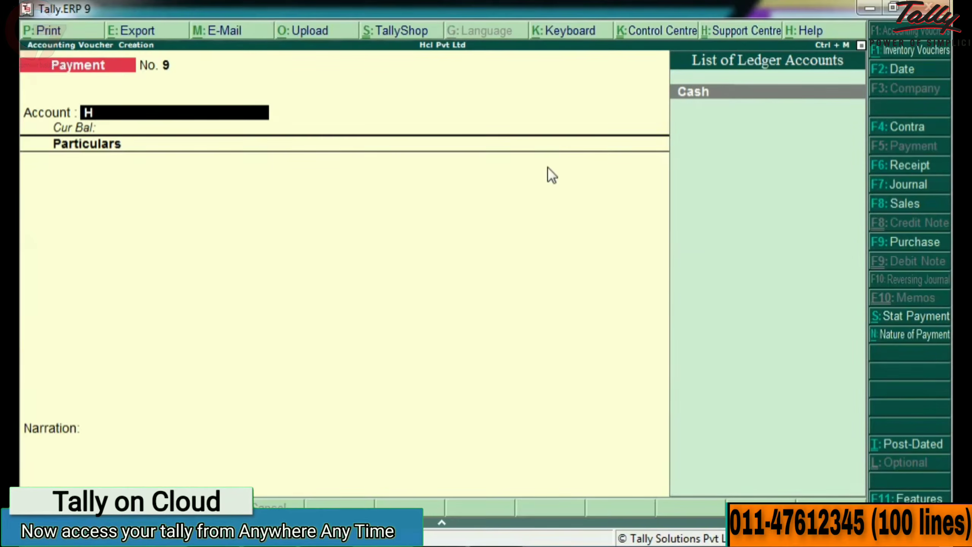
key("BackSpace")
key("Down")
key("Return")
type("A")
key("Return")
type("1000")
key("Return")
key("Down")
key("Down")
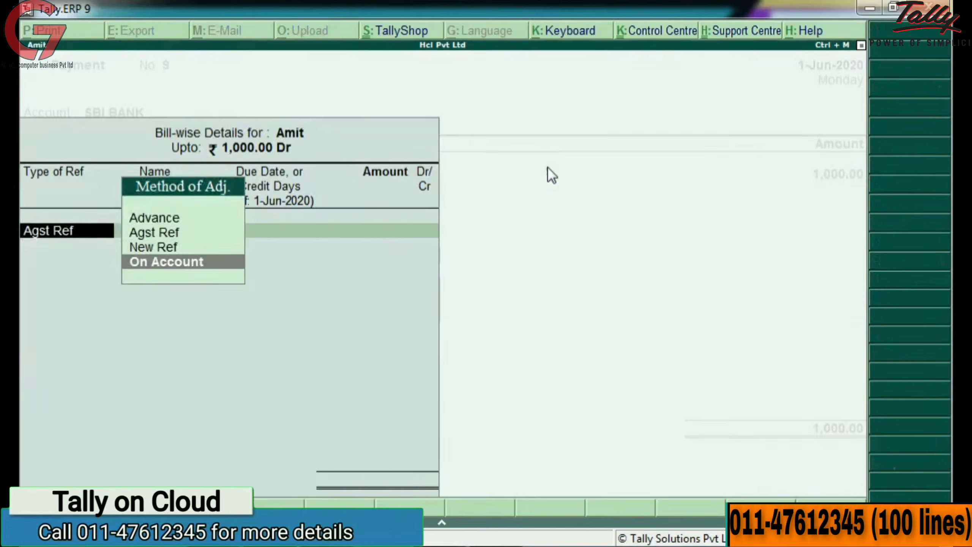
key("Return")
key("Return")
key("Return")
key("Return")
key("Return")
key("Return")
key("Return")
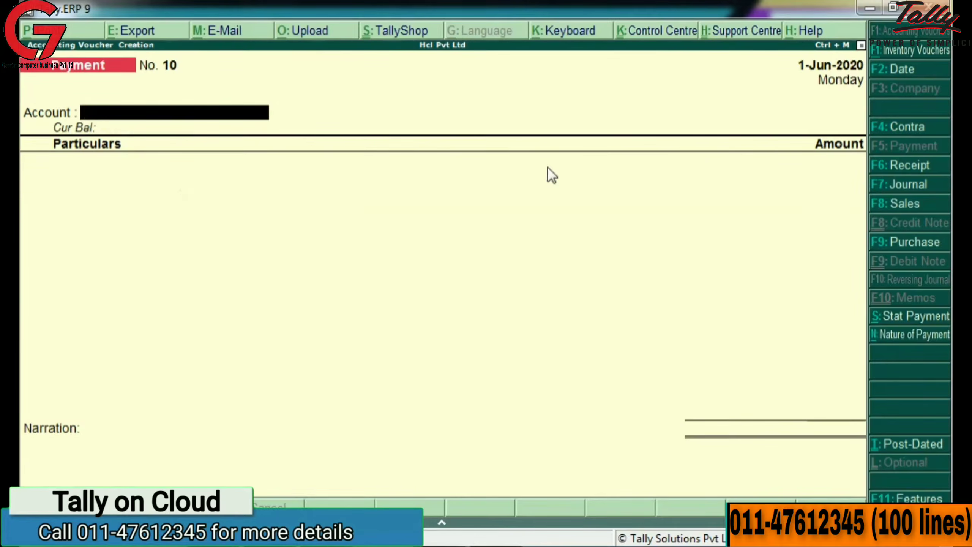
Step: Close and reload Hcl Pvt Ltd, logging in as the second user
key("Escape")
key("Return")
key("Escape")
key("Escape")
left_click(913, 55)
key("Down")
key("Down")
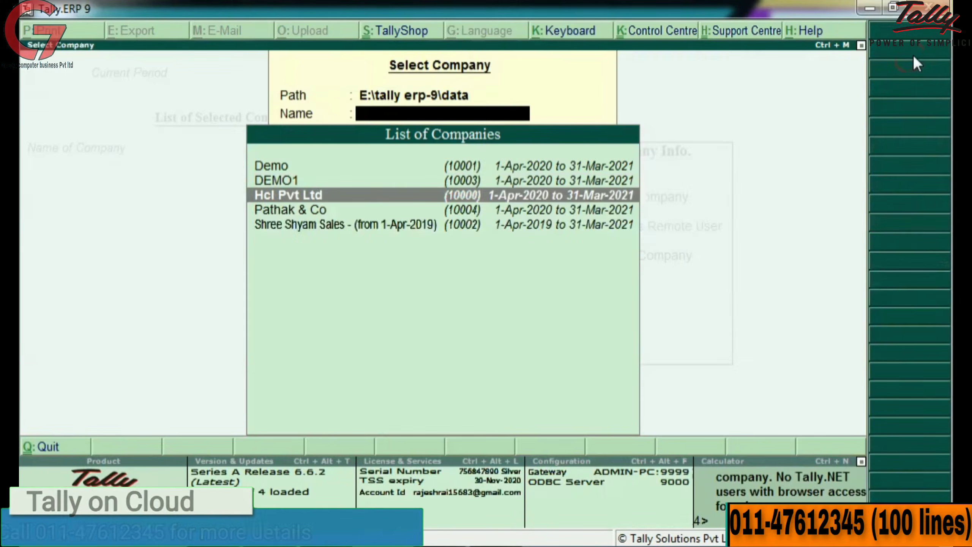
key("Return")
type("b")
key("Return")
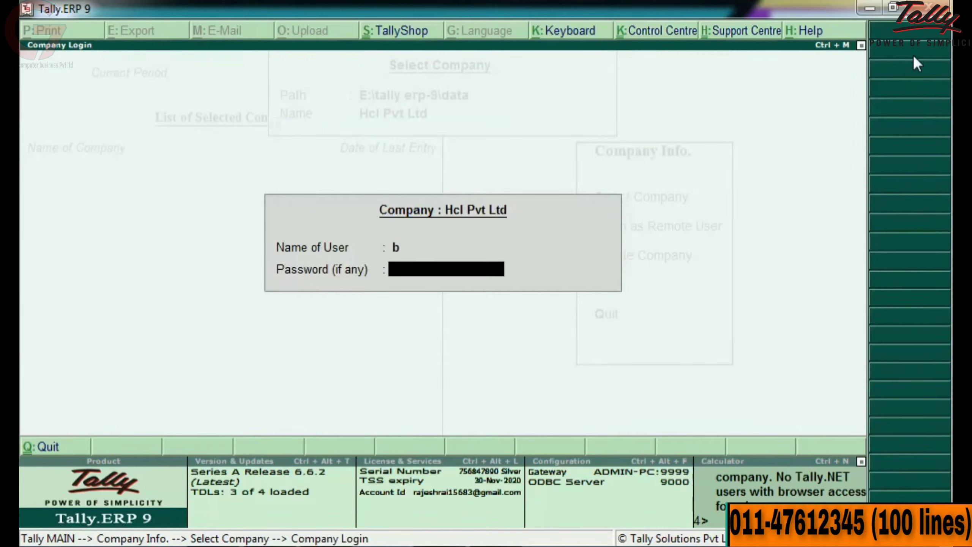
key("Return")
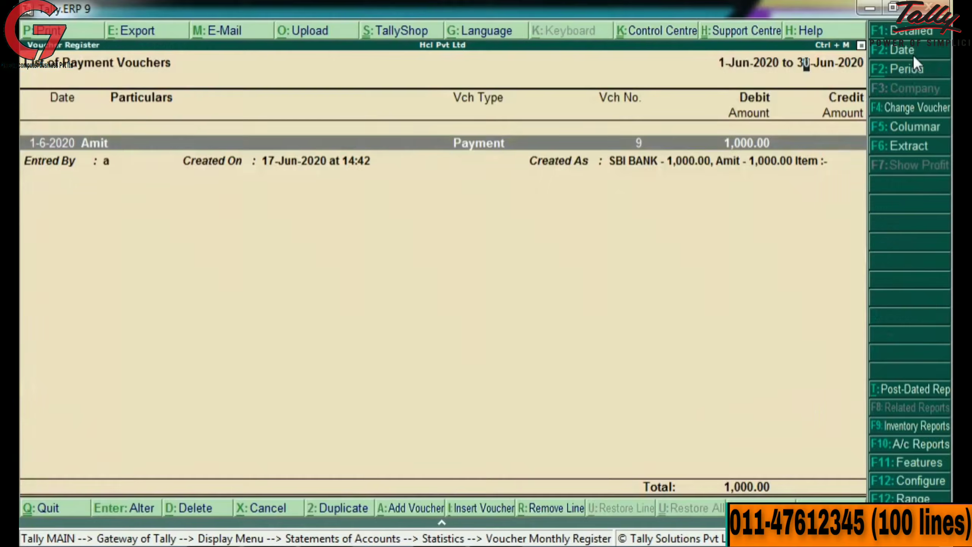
Step: Reopen voucher No. 9 and raise Amit's amount to 1,500.00 On Account
key("Return")
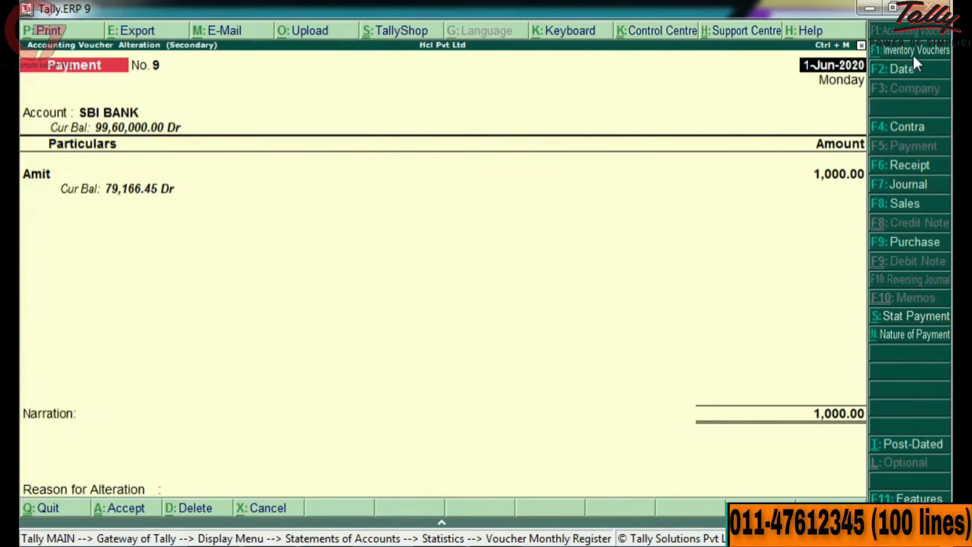
key("Return")
key("Return")
key("Return")
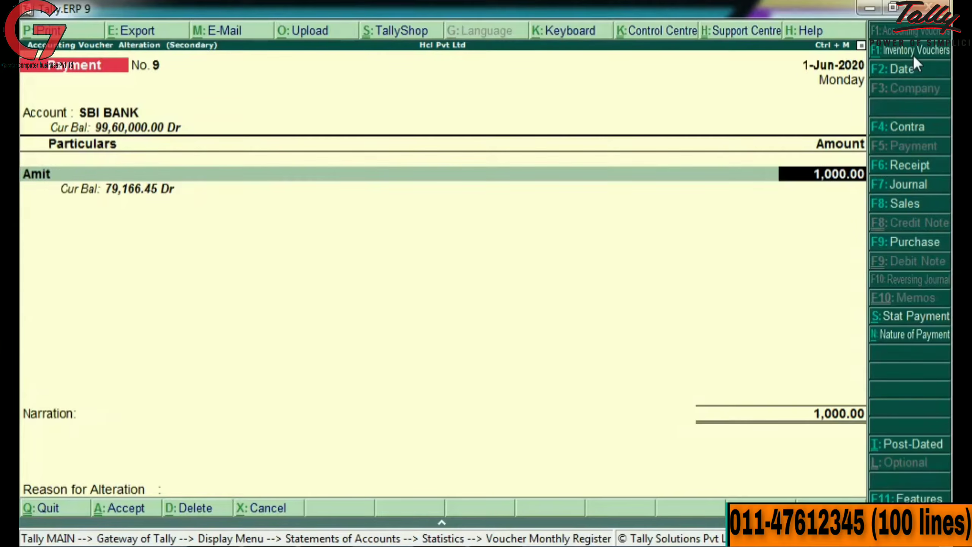
type("1500")
key("Return")
key("Return")
key("Return")
key("Return")
key("Return")
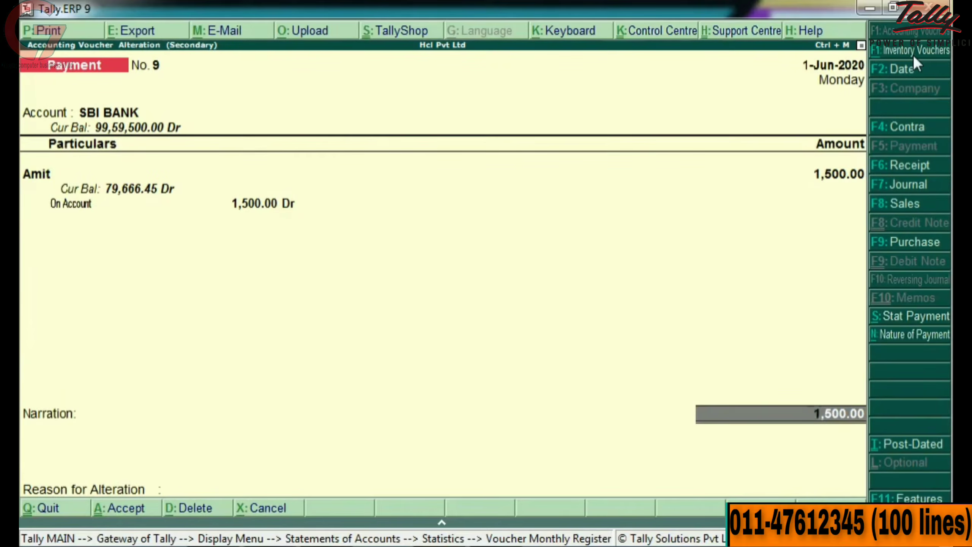
key("Return")
key("Return")
key("Return")
key("Return")
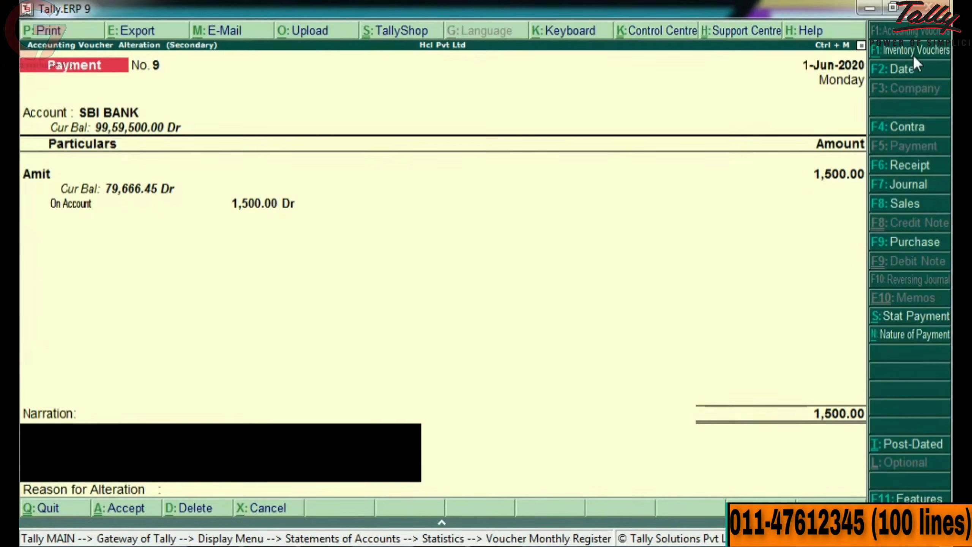
key("Return")
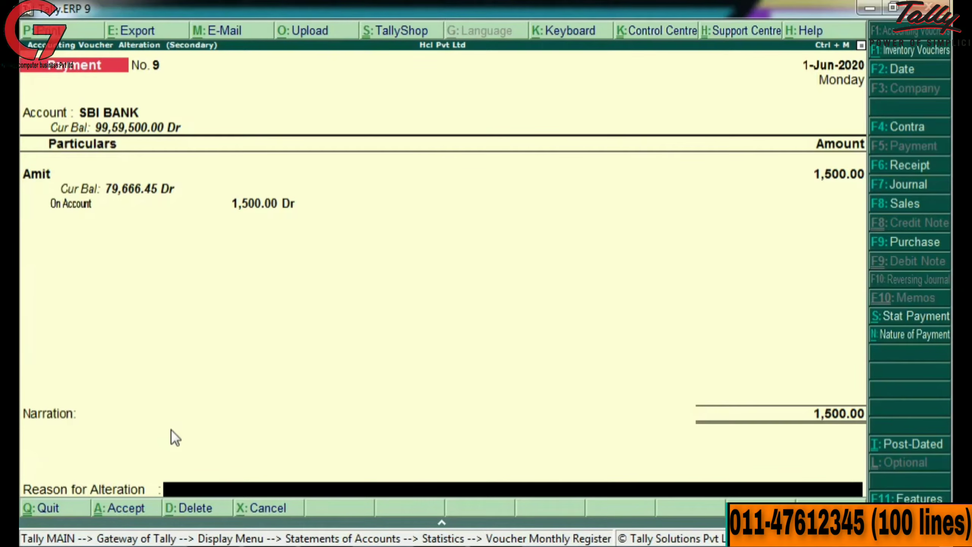
Step: Enter 'Amount Change' as the alteration reason and save voucher No. 9
type("Amount")
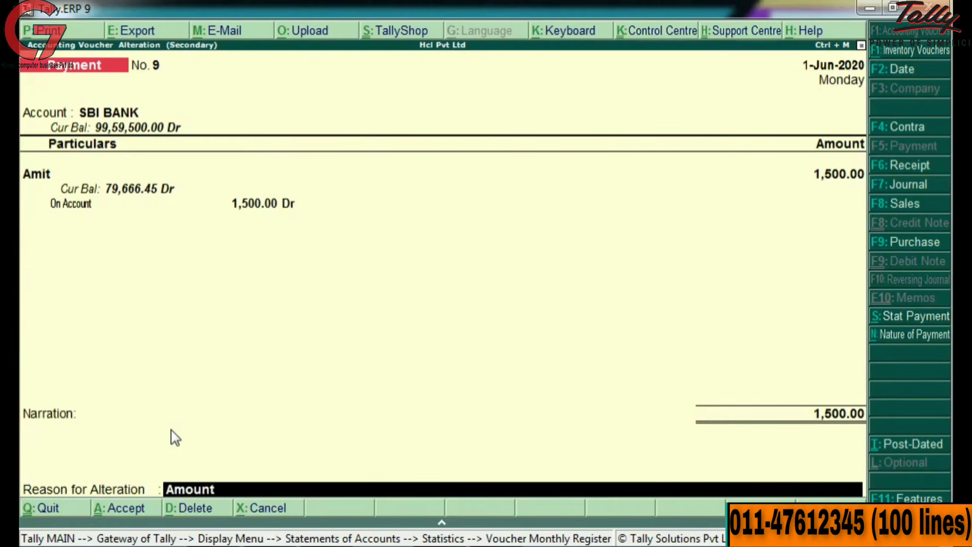
type(" Change")
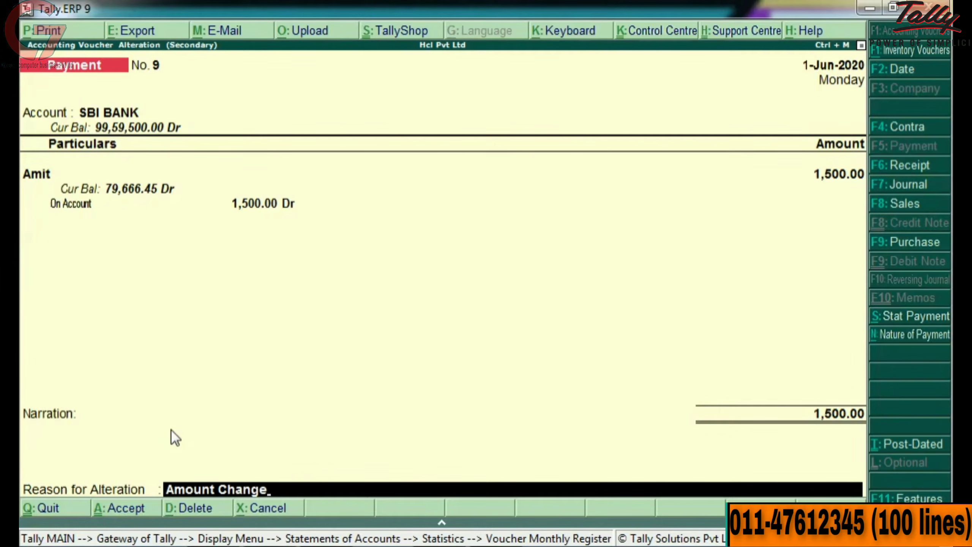
key("Return")
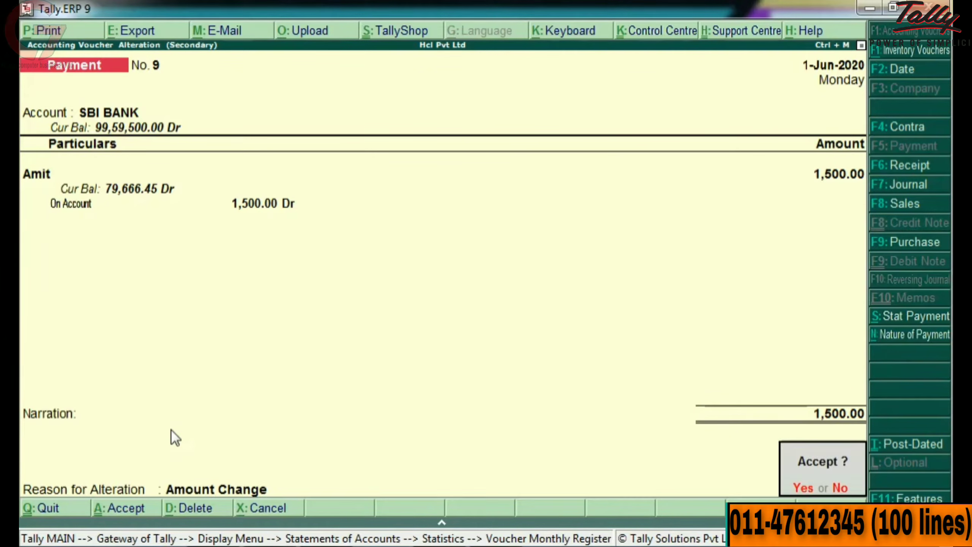
key("y")
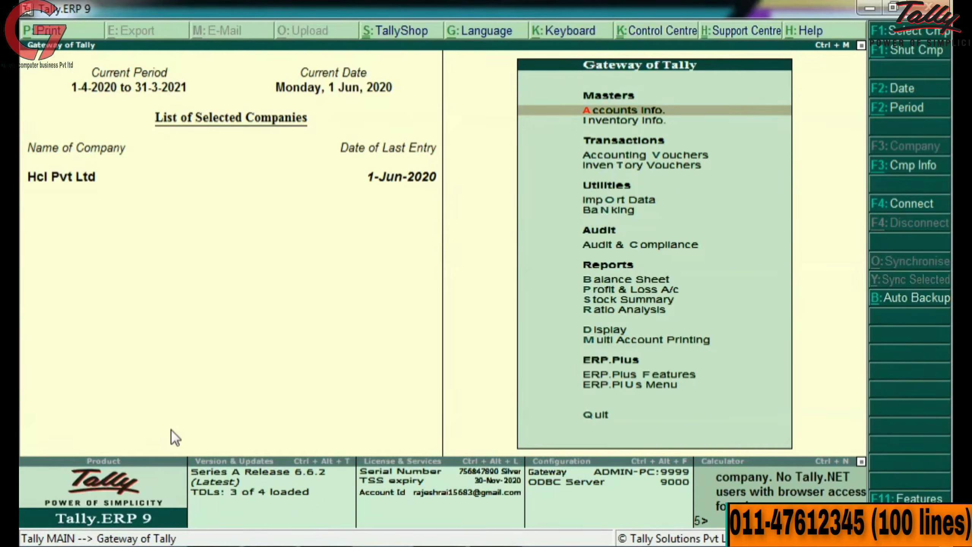
Step: Reload Hcl Pvt Ltd, log in as the first user, and open the Day Book
key("alt+F3")
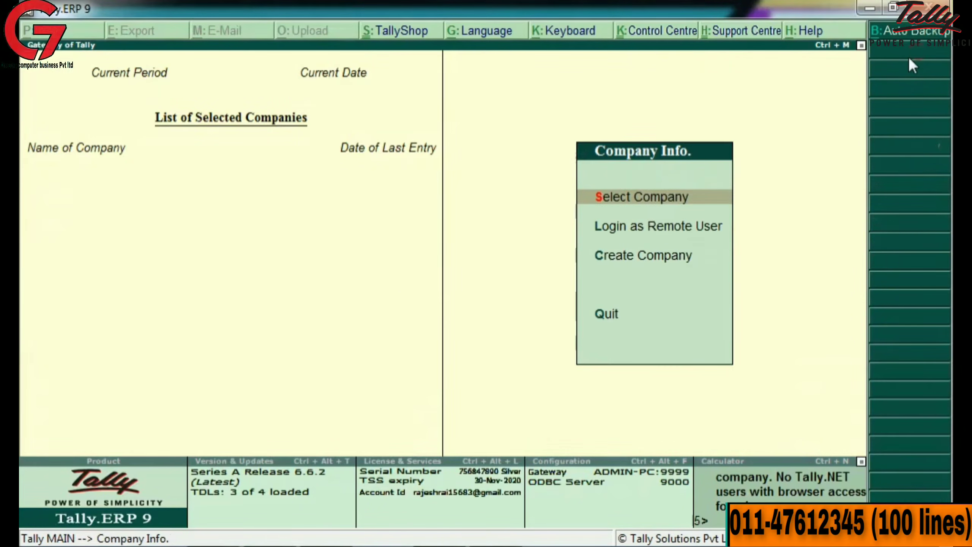
key("Return")
key("Down")
key("Down")
key("Return")
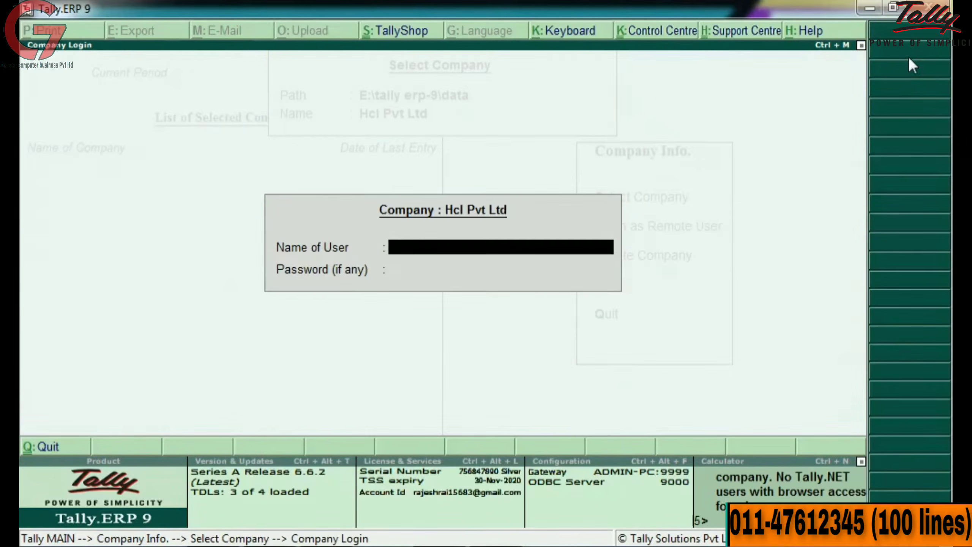
type("a")
key("Return")
type("a")
key("Return")
key("Up")
key("Up")
key("Up")
key("Up")
key("Up")
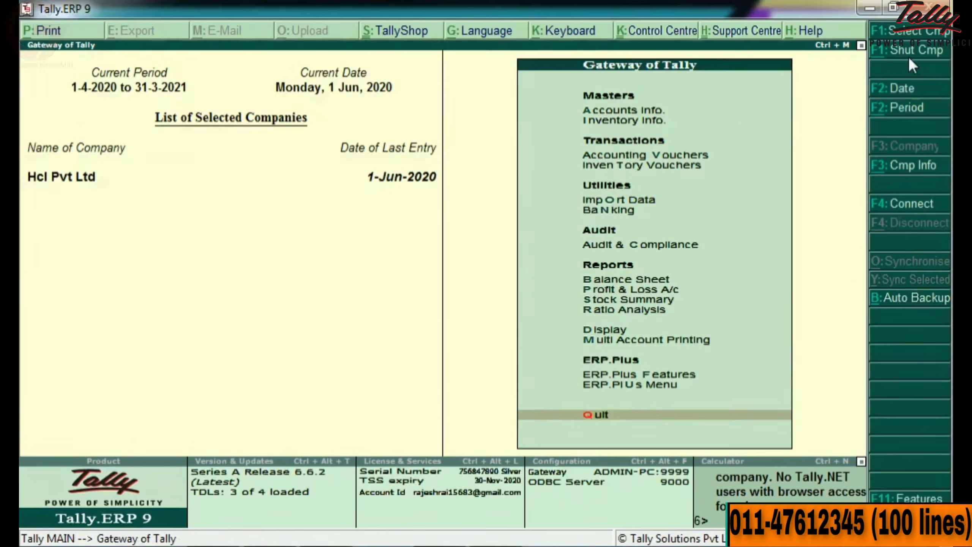
key("Return")
key("Down")
key("Return")
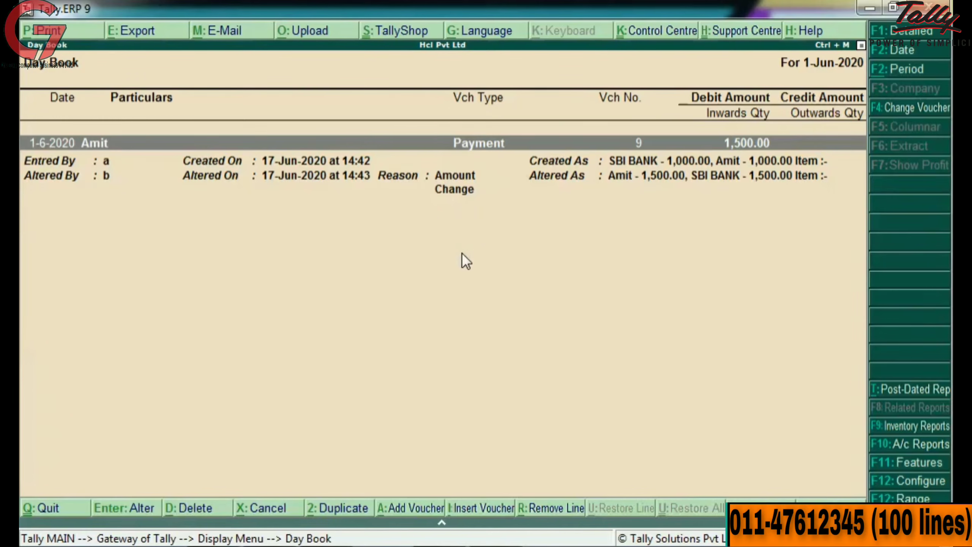
Step: Leave the 1-Jun-2020 Day Book after reviewing voucher 9's Entered By and Altered By lines
key("Escape")
key("Escape")
Step: Open the Altered Vouchers Book from the ERP.Plus Menu reports list
key("Up")
key("Up")
key("Return")
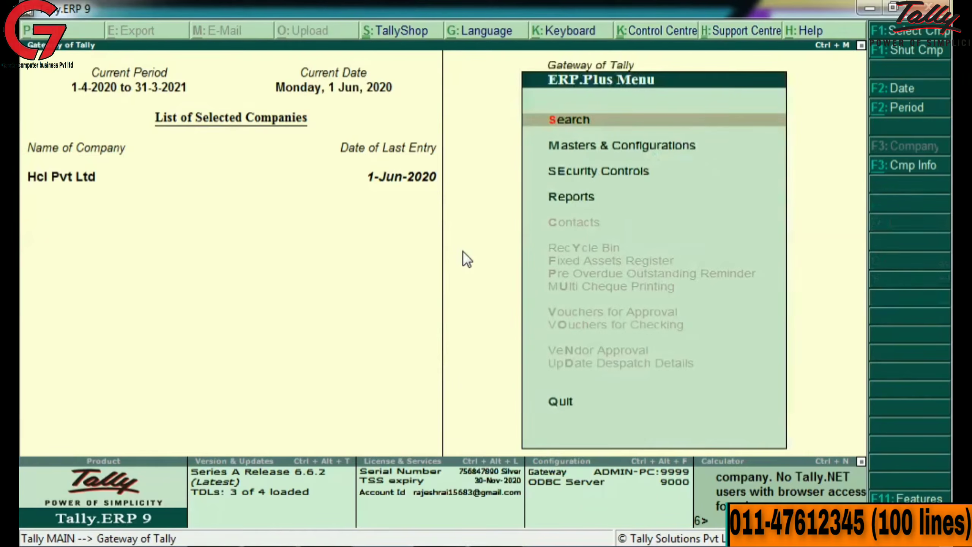
key("Down")
key("Down")
key("Down")
key("Return")
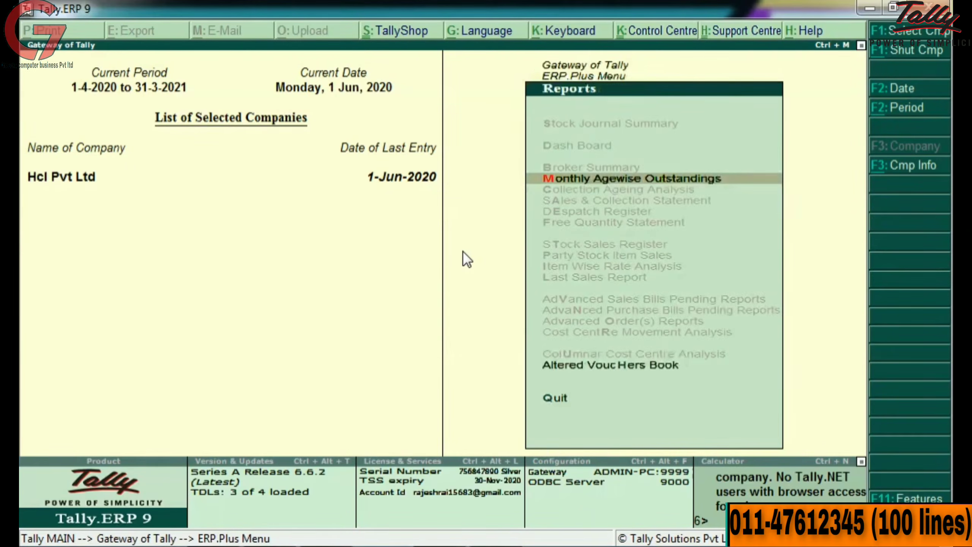
key("Down")
key("Down")
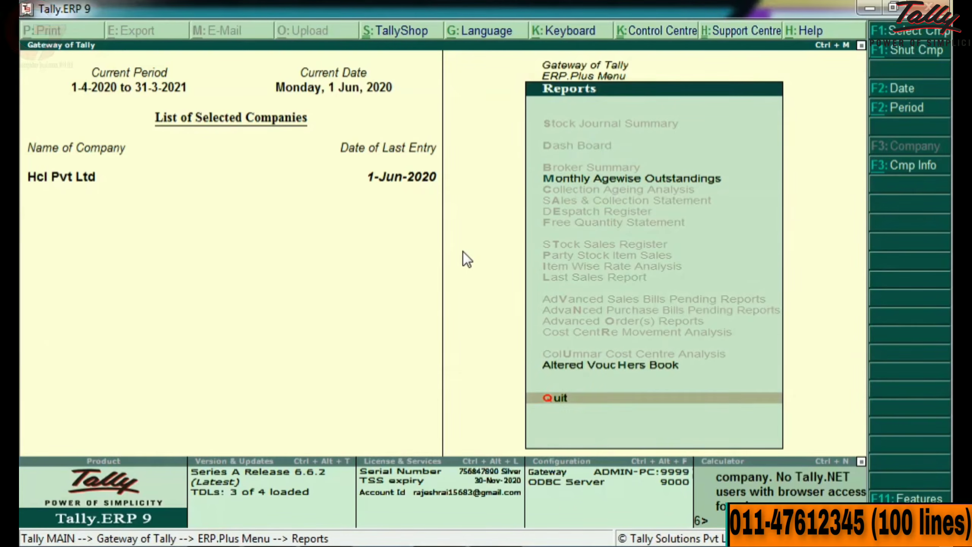
key("Up")
key("Return")
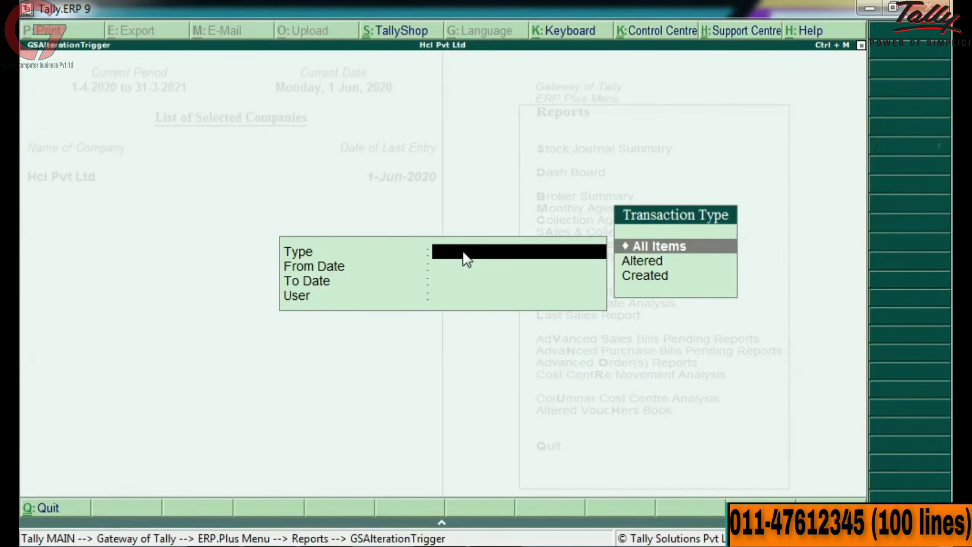
Step: Filter for Altered vouchers from 1.6.20 to 30.6.20 by the second user and accept
key("Down")
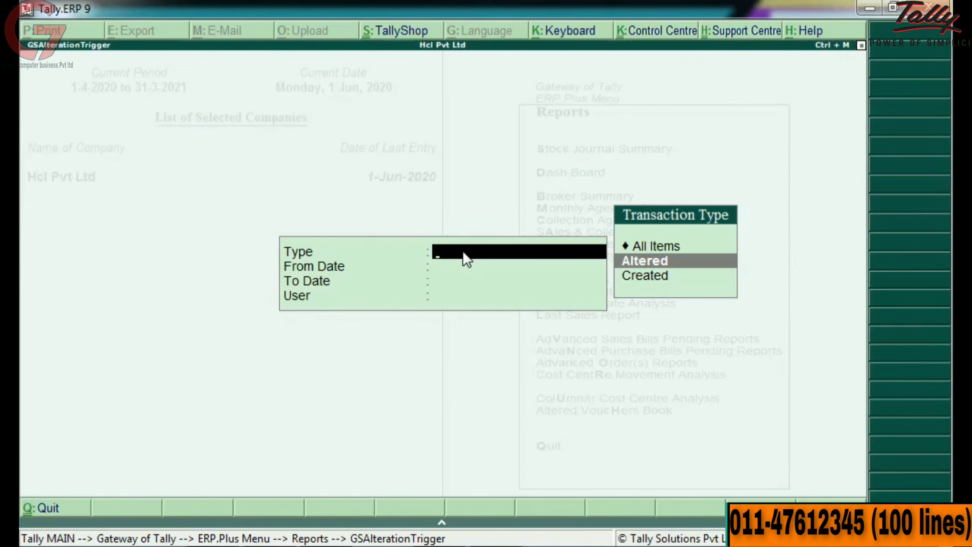
key("Return")
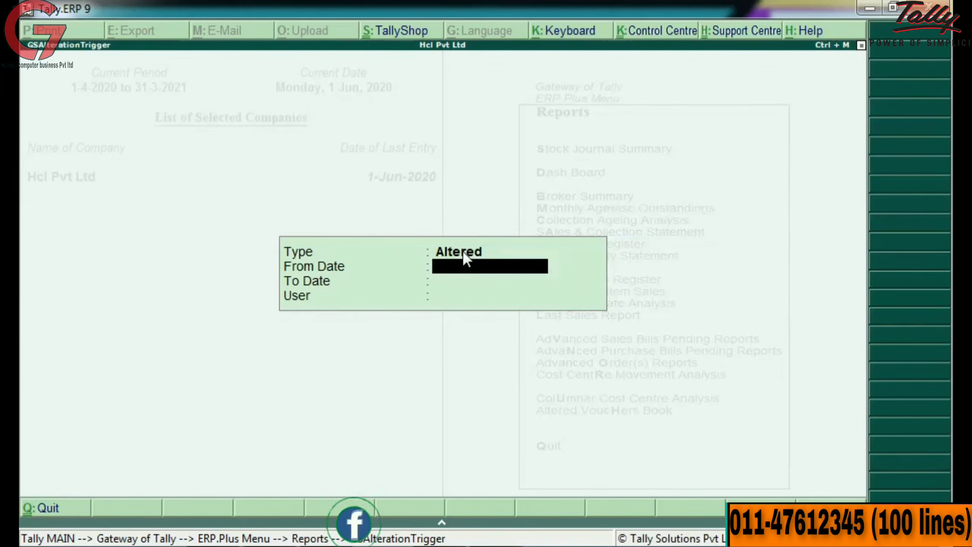
type("1.6.20")
key("Return")
type("30.6.20")
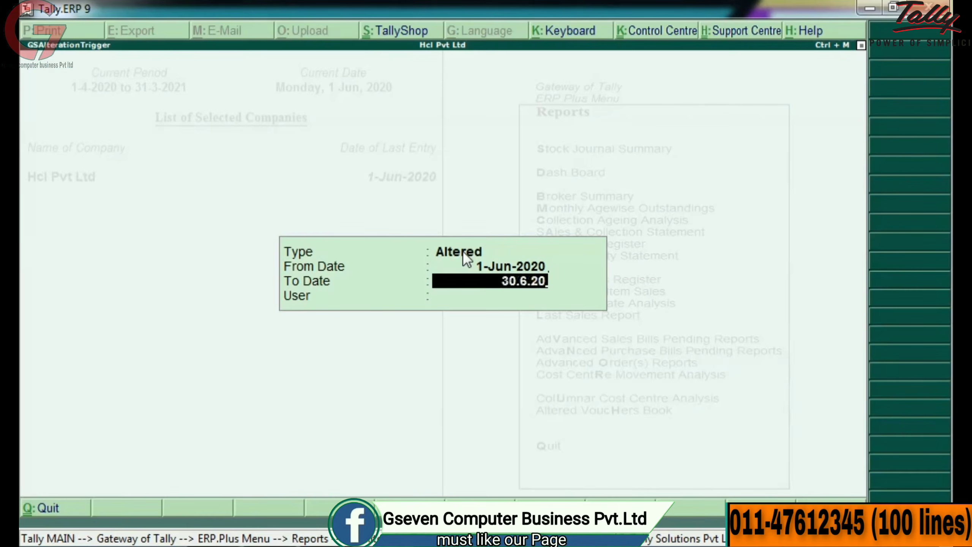
key("Return")
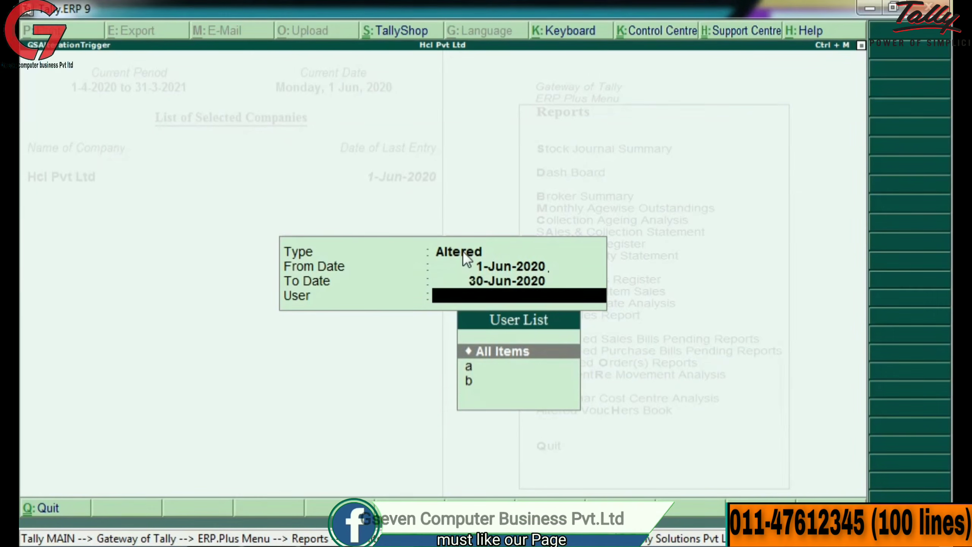
key("Down")
key("Down")
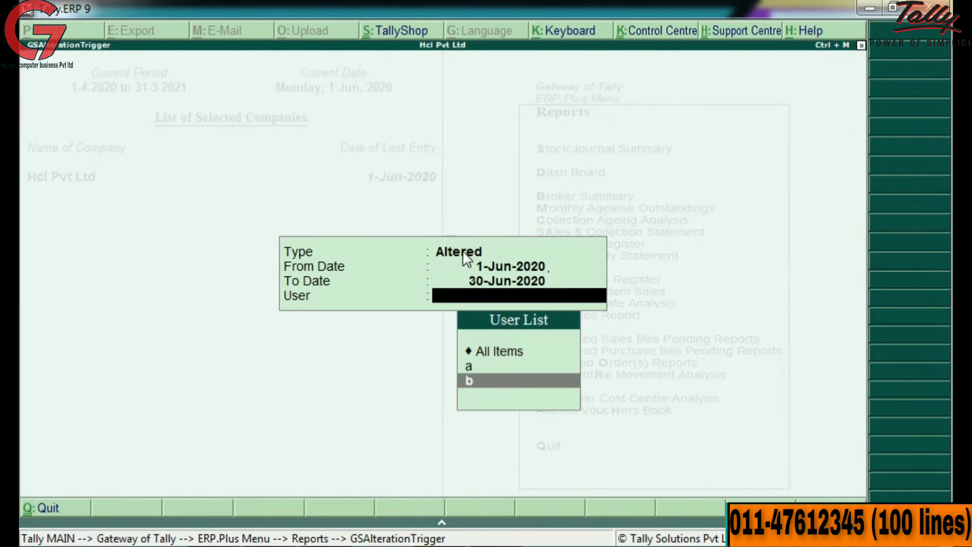
key("Return")
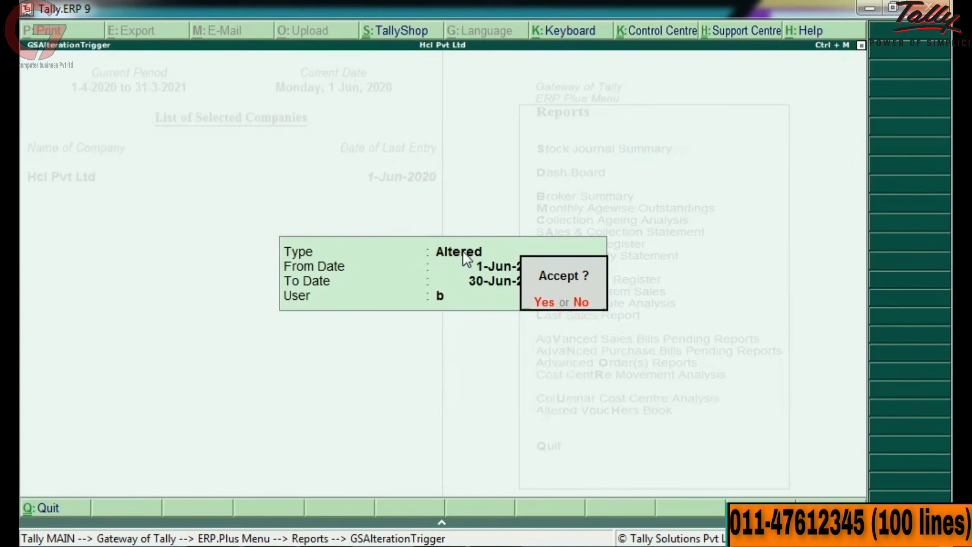
key("Return")
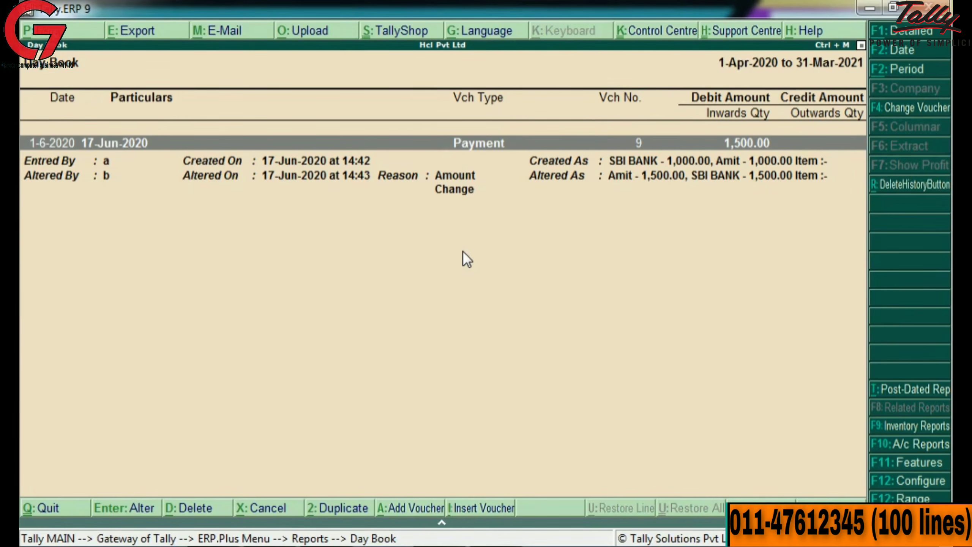
Step: Inspect Payment voucher No. 9's Entered By and Altered By lines, then exit the report
key("Down")
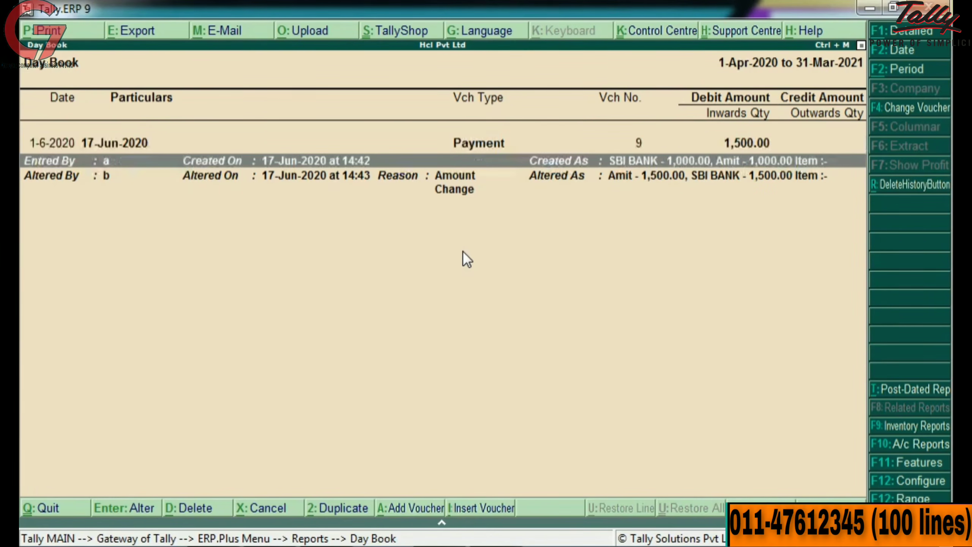
key("Down")
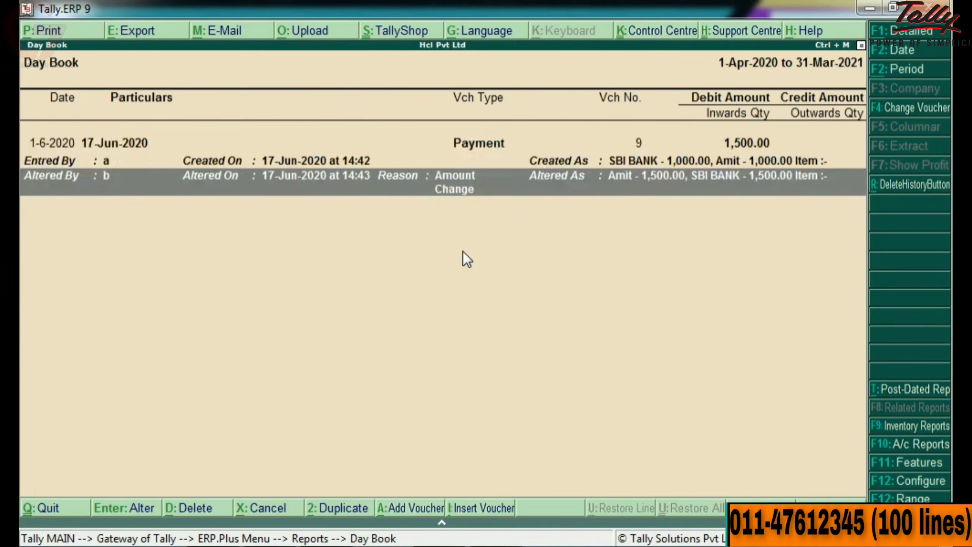
key("Up")
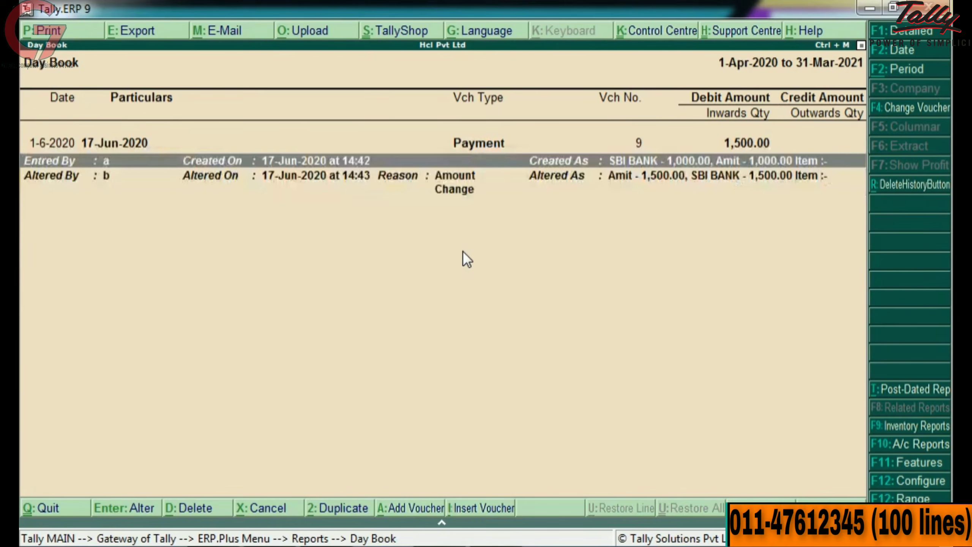
key("Up")
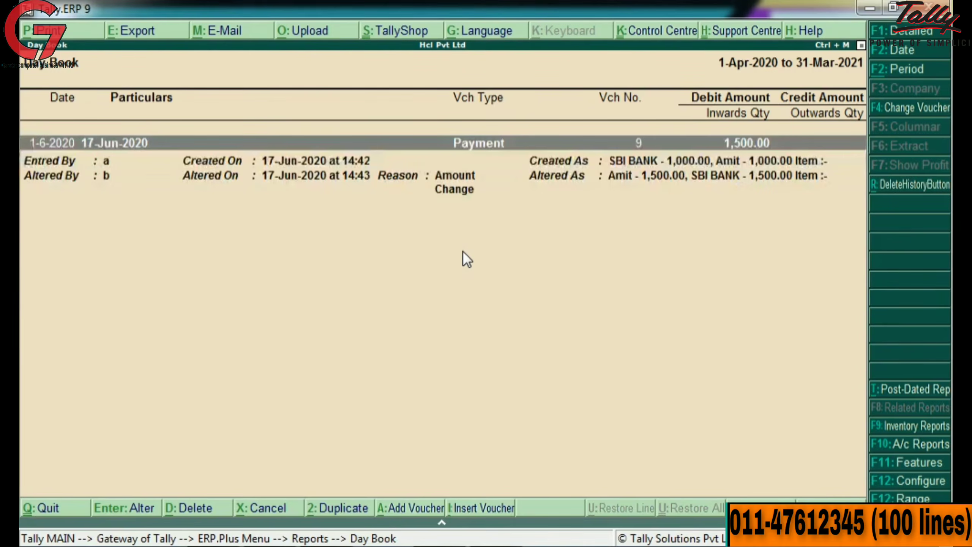
key("Down")
key("Down")
key("Escape")
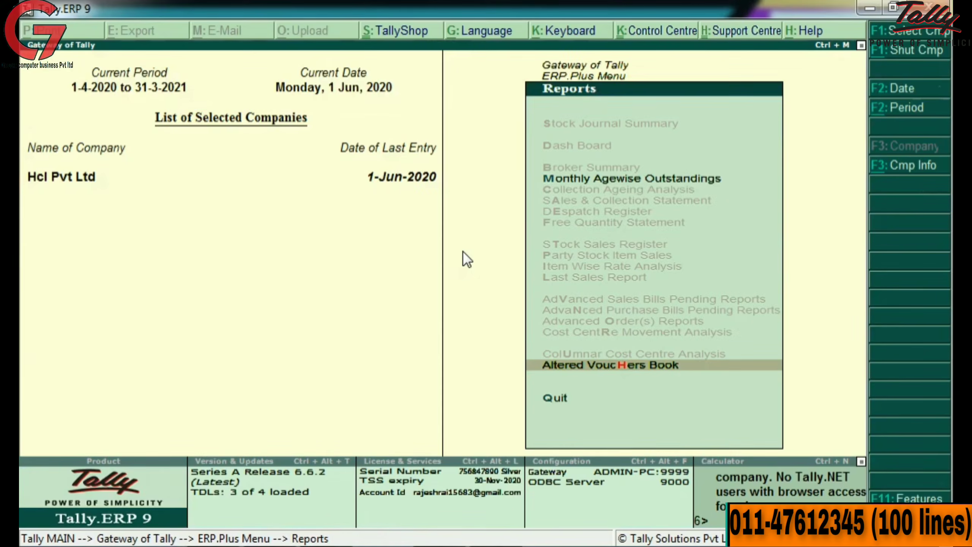
Step: Filter the Altered Vouchers Book for Created vouchers, 1-Apr-2020 to 30.6.20, by the first user
key("Return")
key("Down")
key("Down")
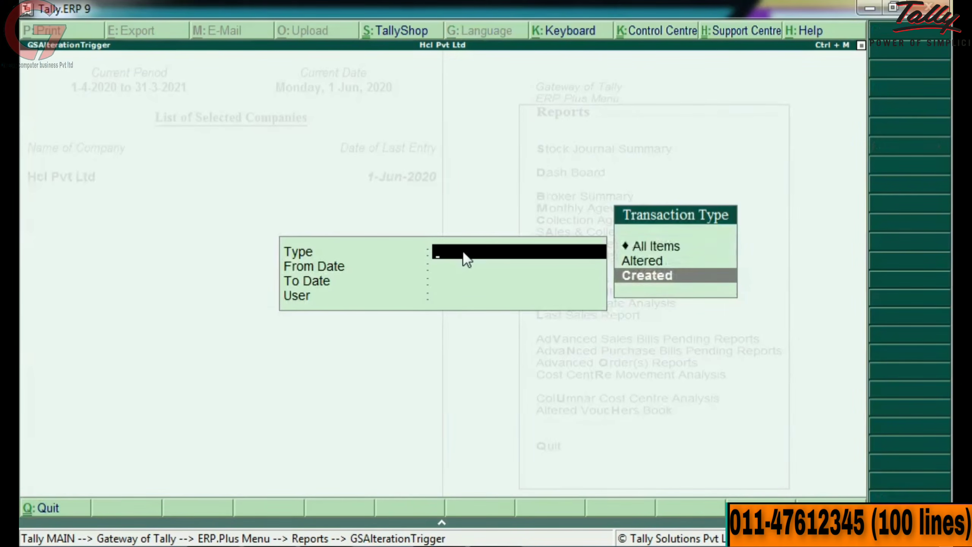
key("Return")
key("Return")
type("30.6.20")
key("Return")
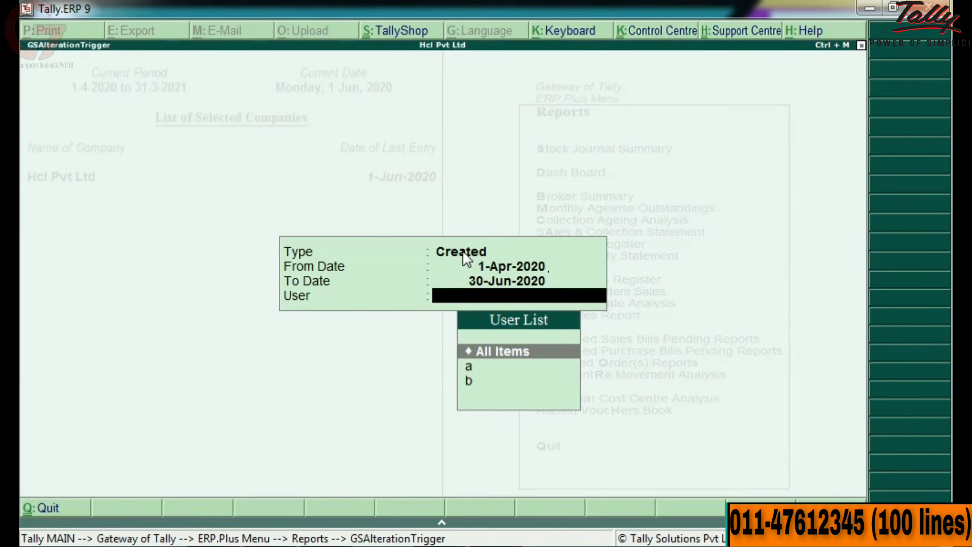
key("Down")
key("Return")
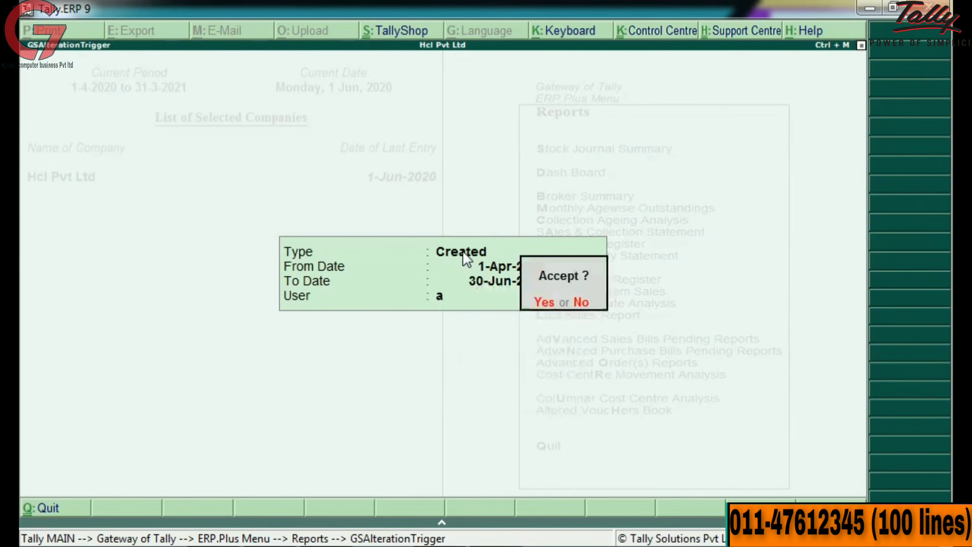
key("Return")
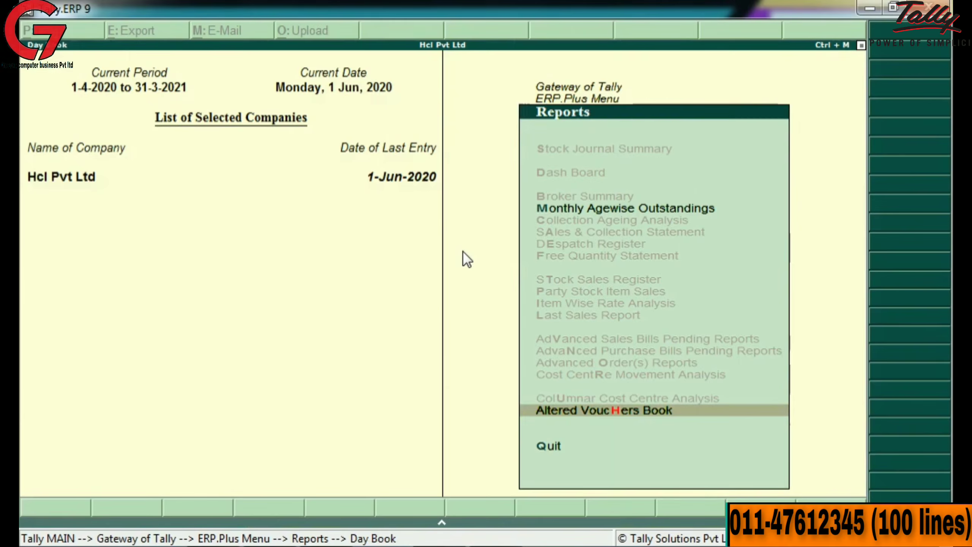
key("Down")
key("Down")
key("Down")
key("Down")
key("Down")
key("Down")
key("Down")
key("Down")
key("Down")
key("Down")
key("Down")
key("Down")
key("Down")
key("Down")
key("Down")
key("Down")
key("Down")
key("Down")
key("Down")
key("Down")
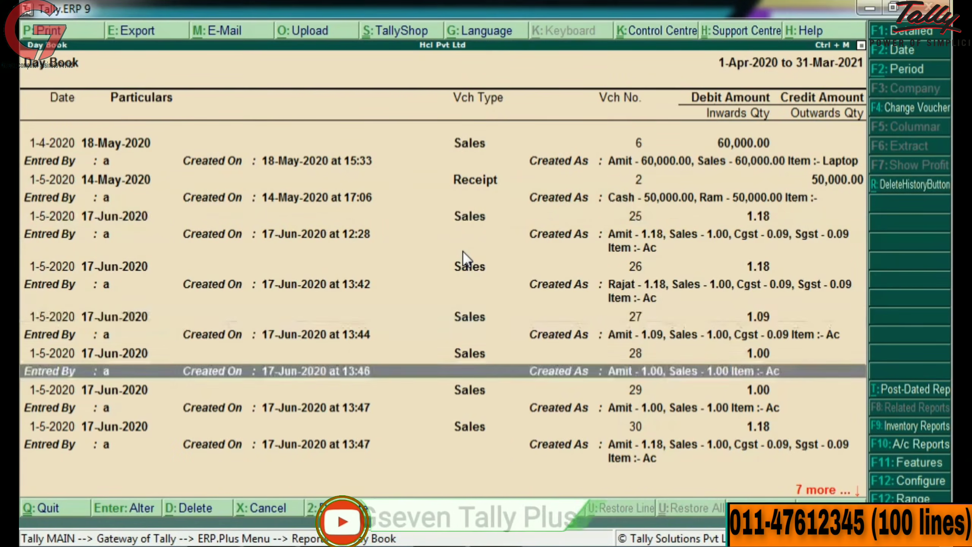
key("Up")
key("Up")
key("Up")
key("Up")
key("Up")
key("Up")
key("Up")
key("Up")
key("Up")
key("Up")
key("Up")
key("Up")
key("Up")
key("Up")
key("Up")
key("Up")
key("Up")
key("Up")
key("Up")
key("Up")
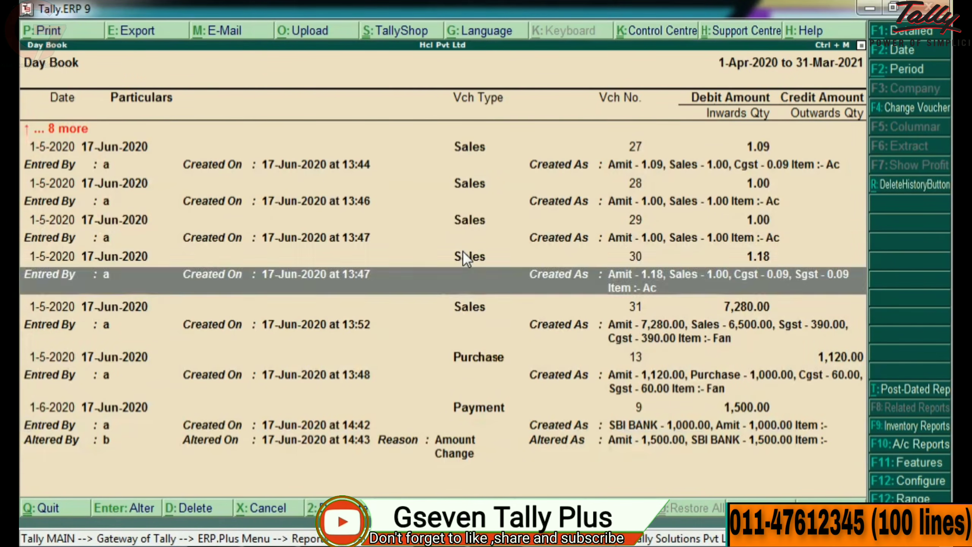
key("Down")
key("Down")
key("Down")
key("Down")
key("Down")
key("Down")
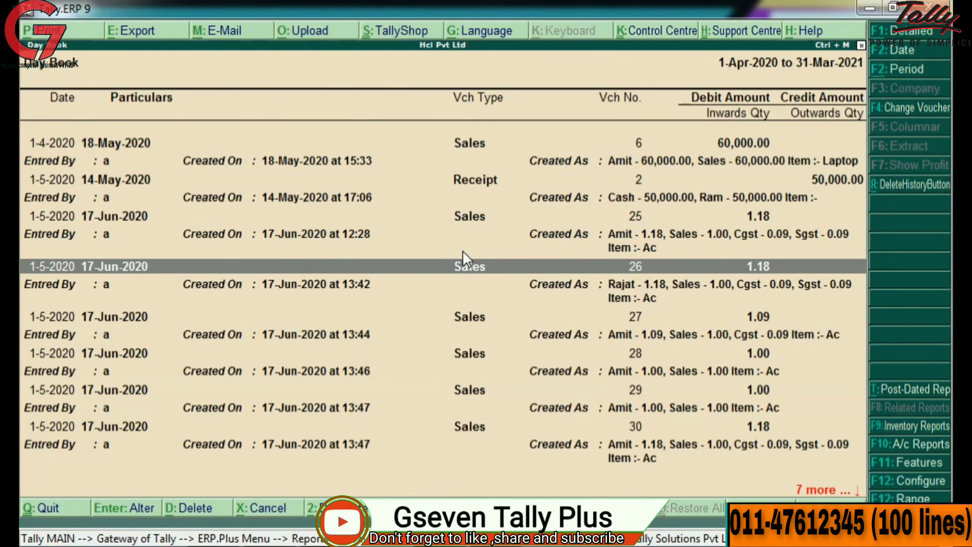
key("Up")
key("Up")
key("Up")
key("Up")
key("Up")
key("Up")
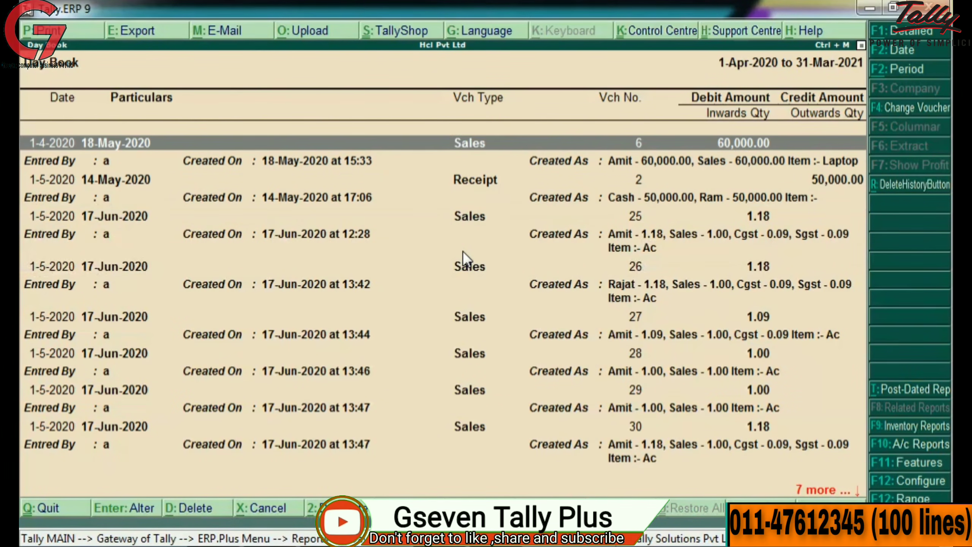
key("Down")
key("Down")
key("Down")
key("Down")
key("Down")
key("Down")
key("Down")
key("Down")
key("Down")
key("Down")
key("Down")
key("Down")
key("Down")
key("Down")
key("Down")
key("Down")
key("Down")
key("Down")
key("Down")
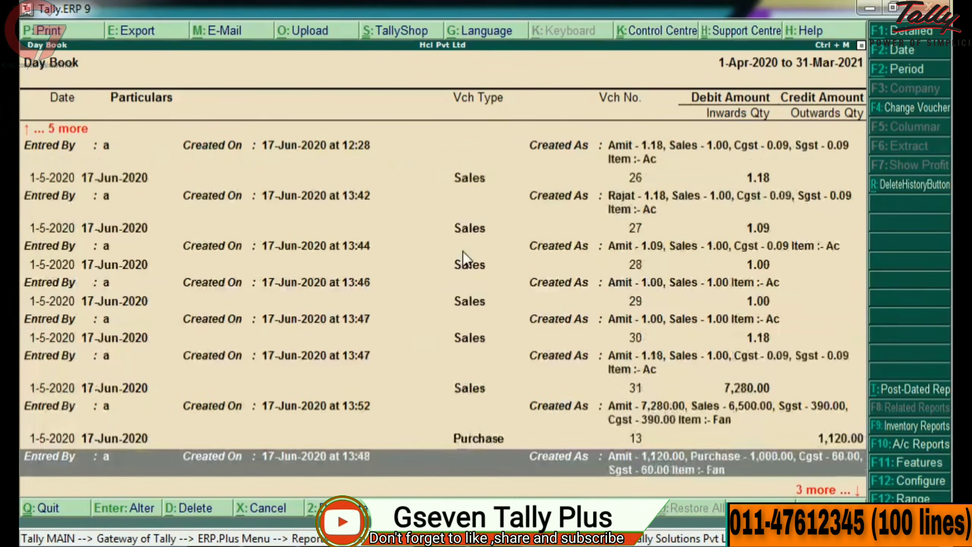
key("Down")
key("Down")
key("Up")
key("Up")
key("Up")
key("Up")
key("Up")
key("Up")
key("Up")
key("Up")
key("Up")
key("Up")
key("Up")
key("Up")
key("Up")
key("Up")
key("Up")
key("Up")
key("Up")
key("Up")
key("Up")
key("Up")
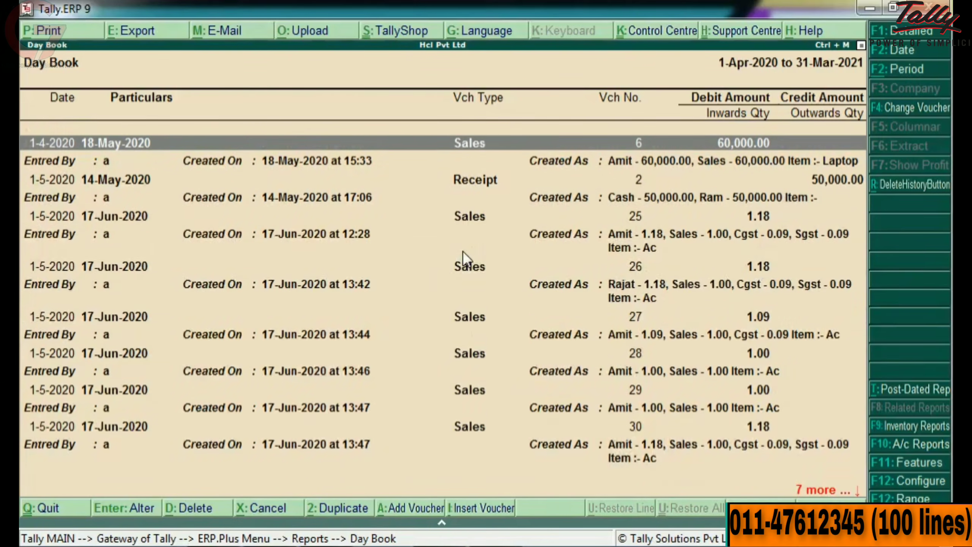